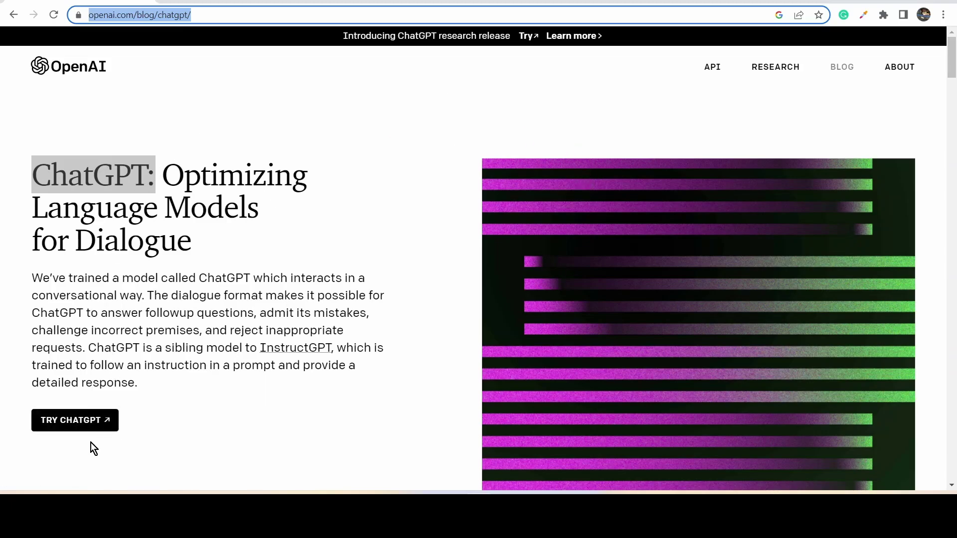
Step: Open ChatGPT and send 'Write a DAX measure to create a calendatr table'
{"action": "left_click", "coordinate": [82, 423]}
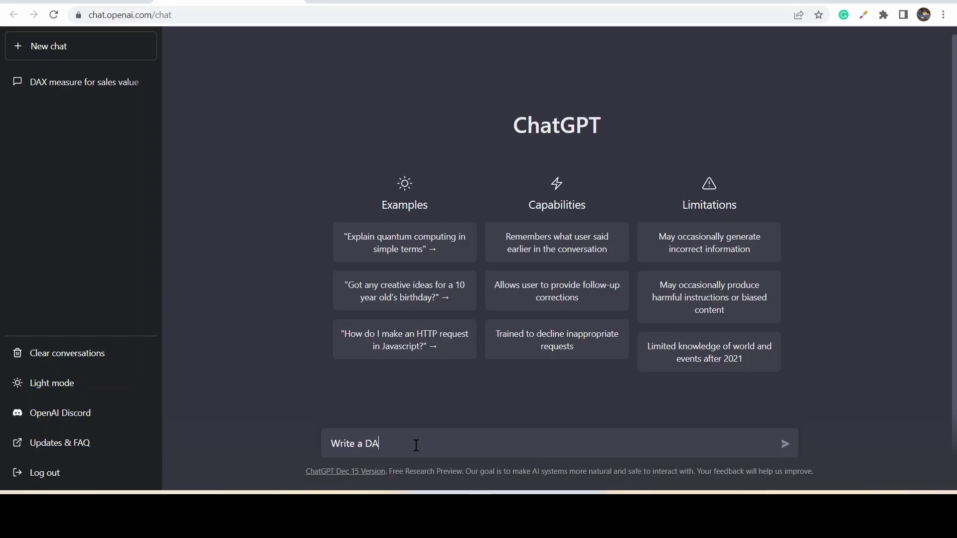
{"action": "type", "text": "easure to create a calen"}
{"action": "type", "text": "datr"}
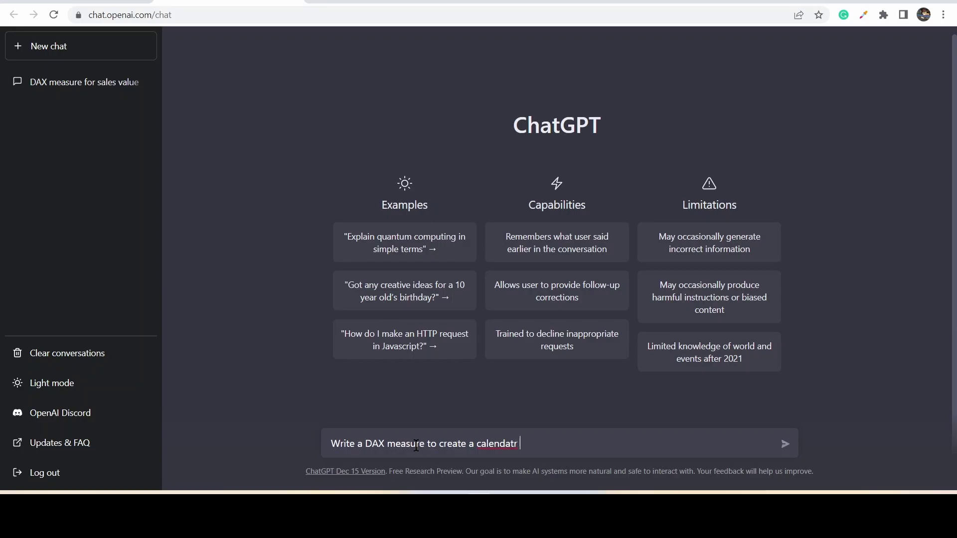
{"action": "type", "text": " table"}
{"action": "key", "text": "Return"}
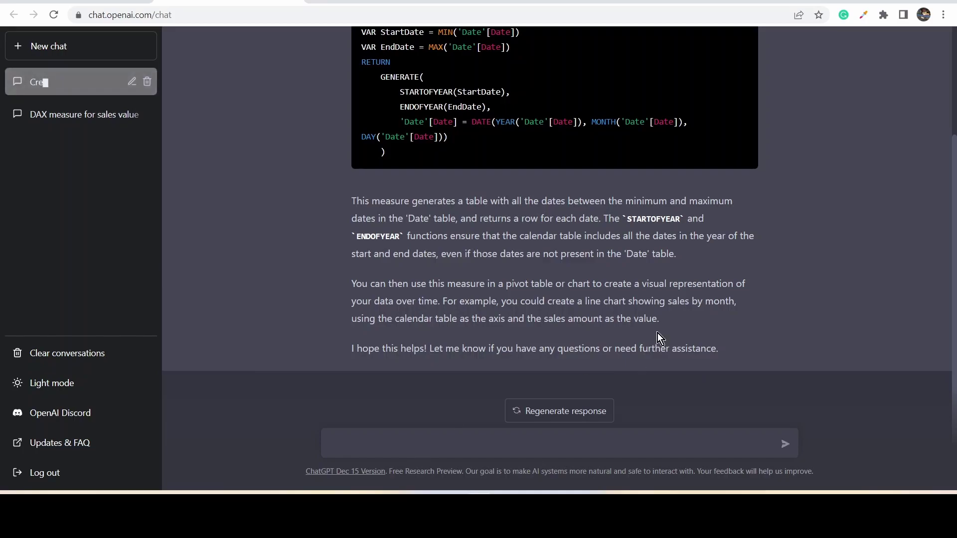
Step: Select and copy the CalendarTable DAX code from the reply
{"action": "scroll", "coordinate": [632, 243], "scroll_direction": "up", "scroll_amount": 3}
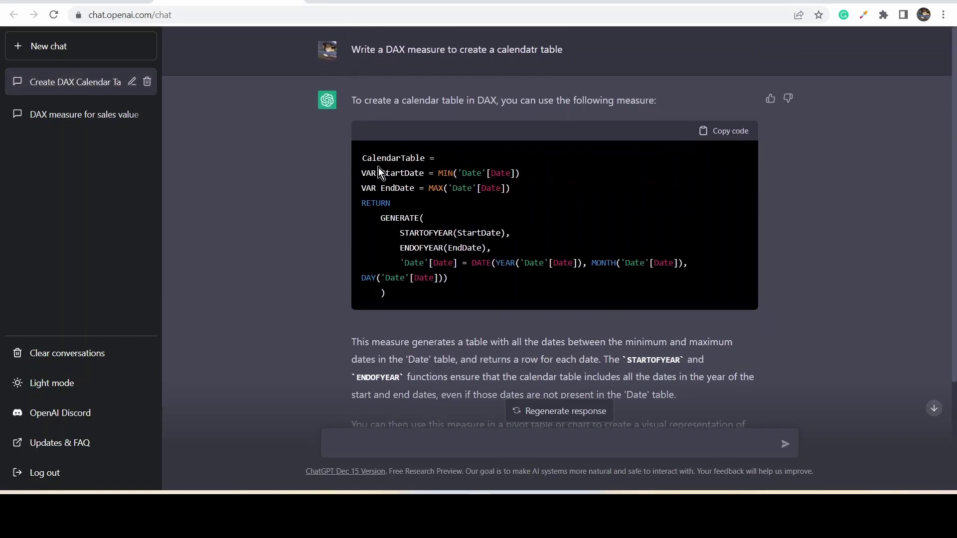
{"action": "left_click_drag", "start_coordinate": [417, 301], "coordinate": [362, 160]}
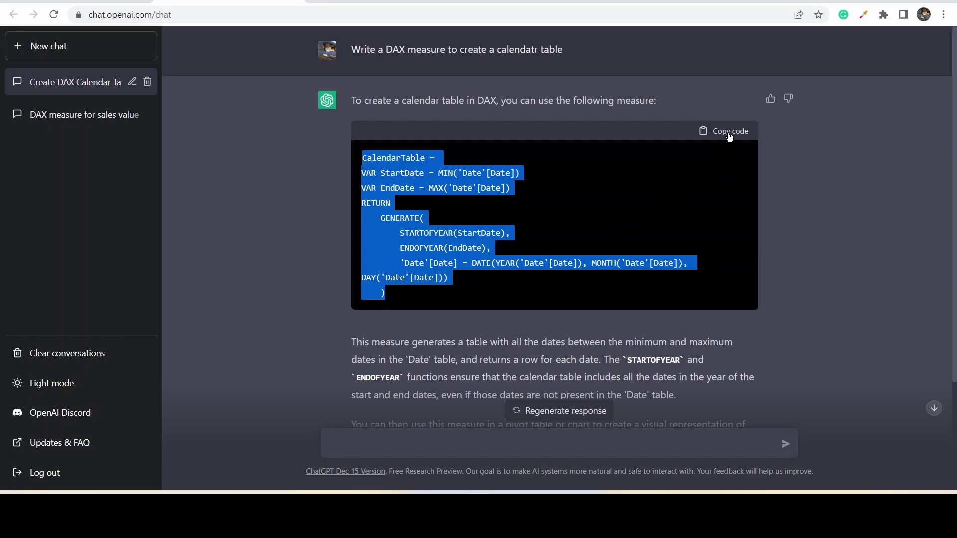
{"action": "left_click", "coordinate": [804, 204]}
{"action": "scroll", "coordinate": [618, 348], "scroll_direction": "down", "scroll_amount": 3}
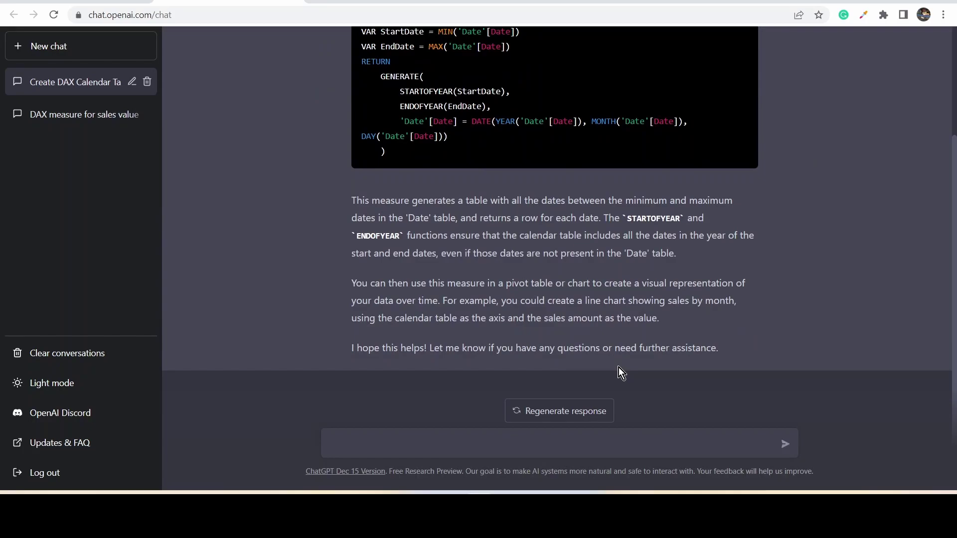
Step: Regenerate the calendar-table answer twice, then review the new CALENDAR-based reply from the top
{"action": "left_click", "coordinate": [564, 417]}
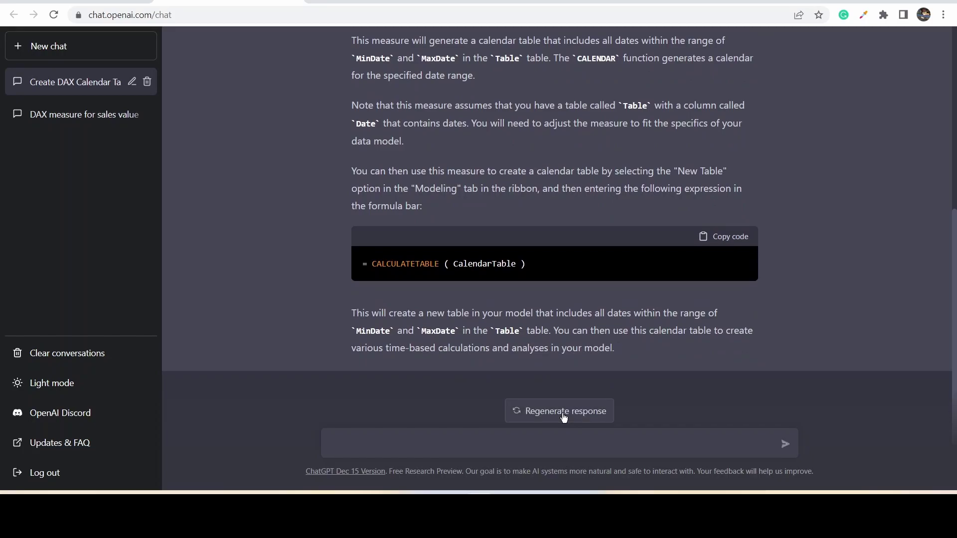
{"action": "left_click", "coordinate": [564, 417]}
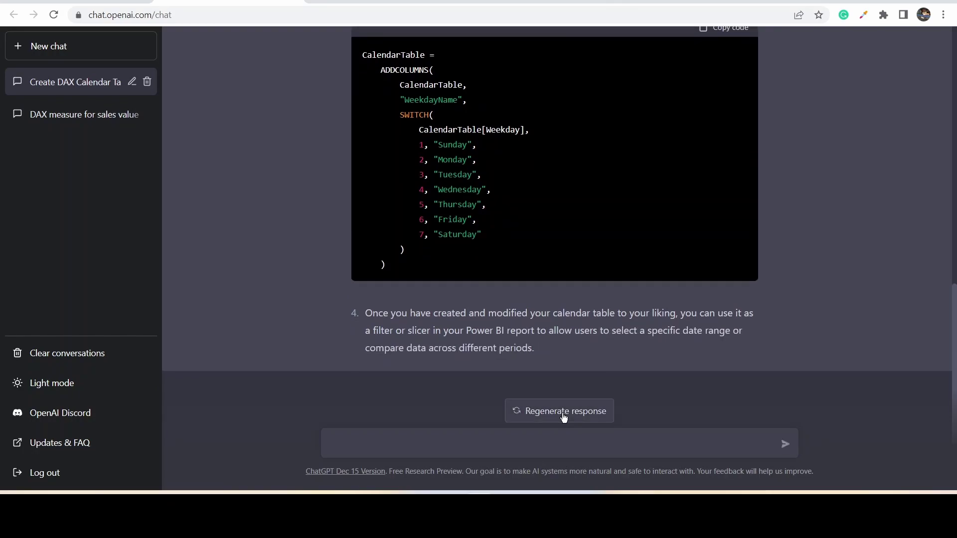
{"action": "scroll", "coordinate": [454, 445], "scroll_direction": "up", "scroll_amount": 20}
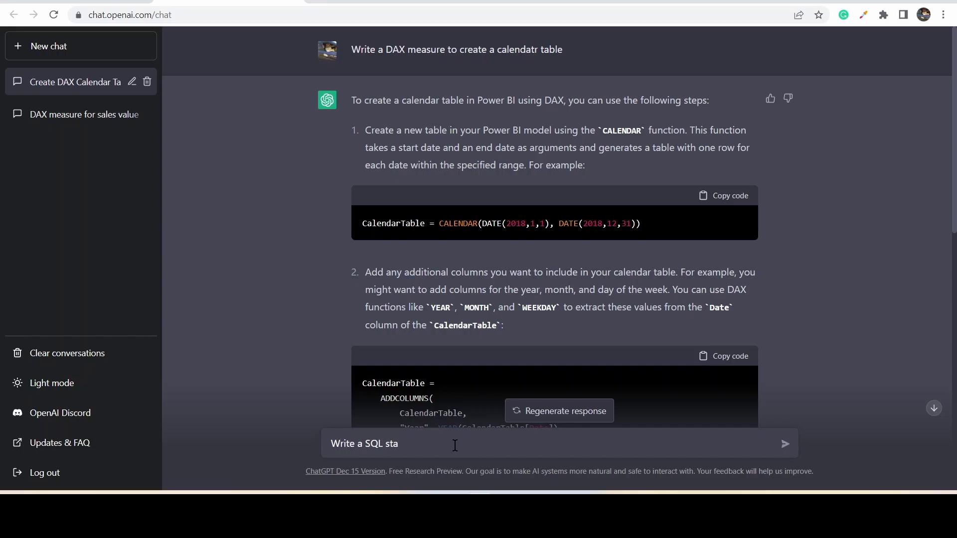
Step: Send 'Write a SQL statement to get top 5 employees with highhest salary' and review the answer
{"action": "type", "text": "men"}
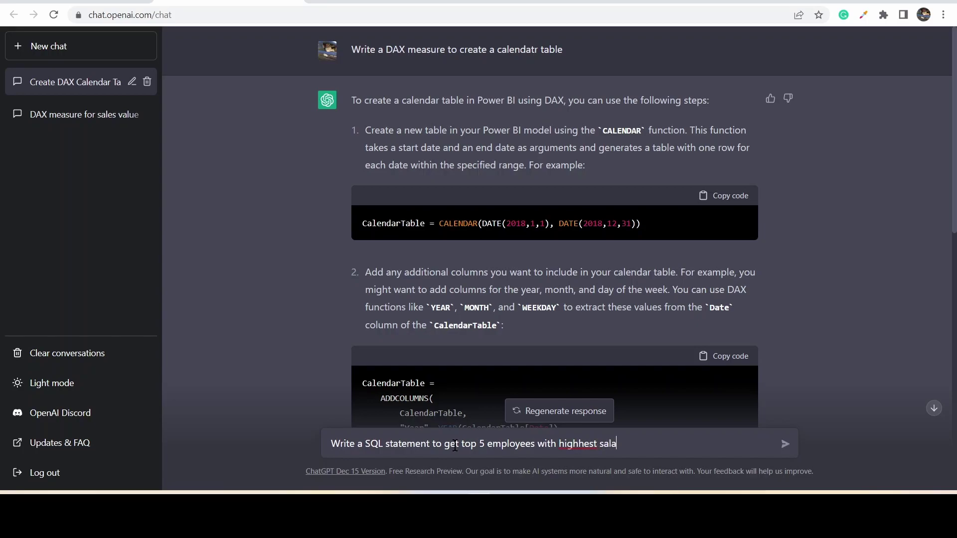
{"action": "key", "text": "Return"}
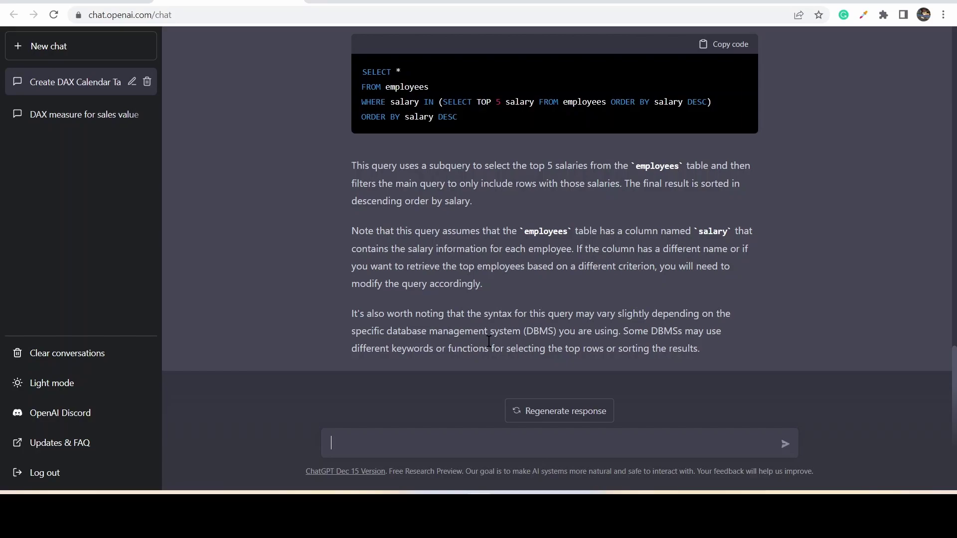
{"action": "scroll", "coordinate": [488, 342], "scroll_direction": "up", "scroll_amount": 4}
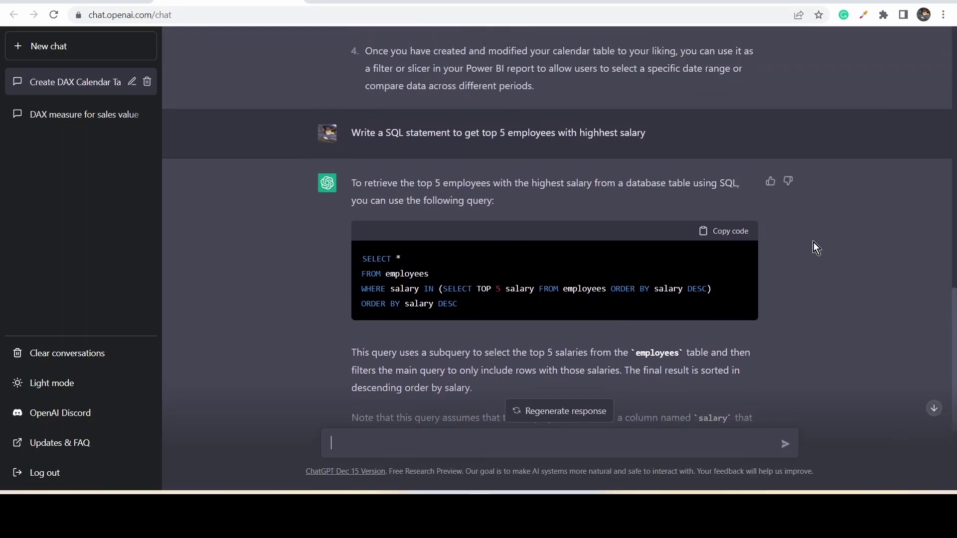
Step: Regenerate the salary answer to get the LIMIT 5 and SQL Server TOP 5 versions
{"action": "left_click", "coordinate": [593, 411]}
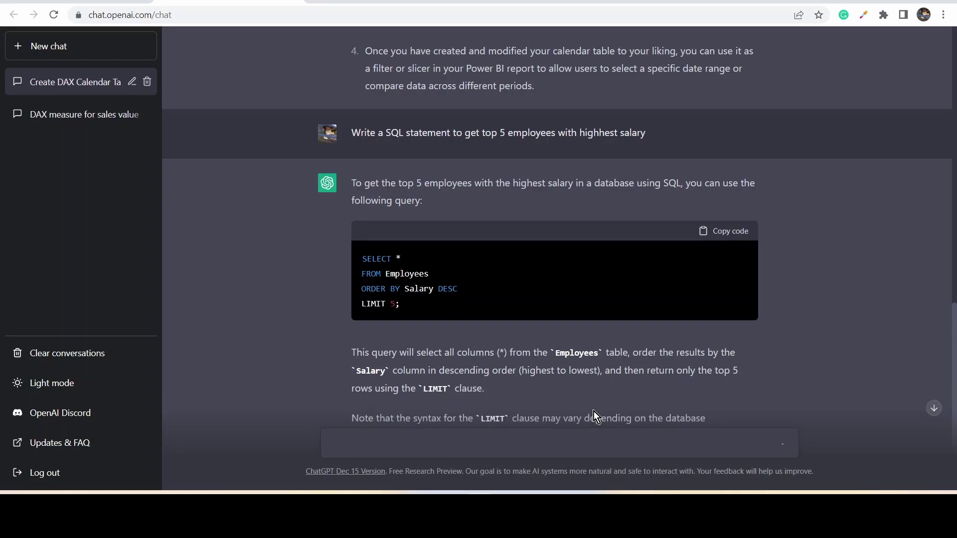
{"action": "scroll", "coordinate": [631, 372], "scroll_direction": "down", "scroll_amount": 3}
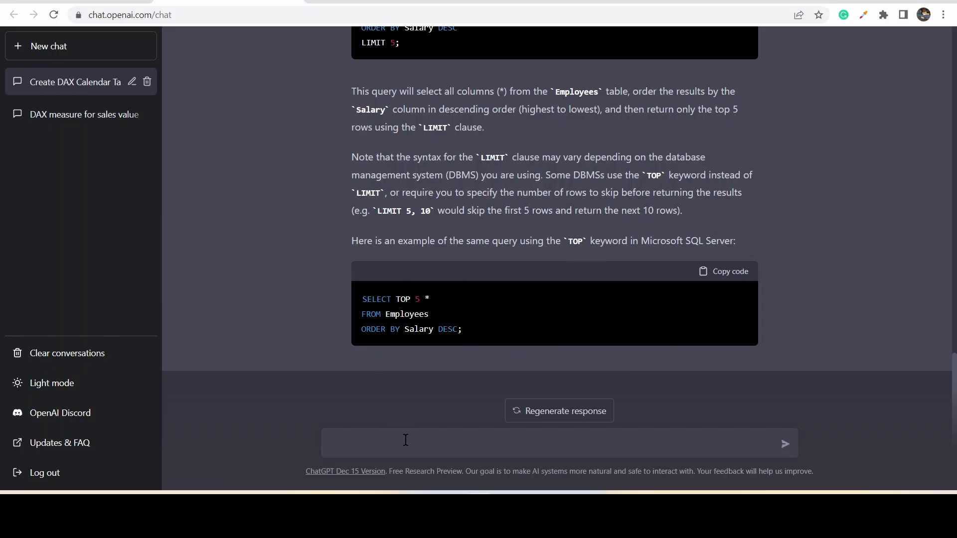
Step: Send 'write a SQL statement for SQL server to get bottom sales representatives', correcting typos
{"action": "type", "text": "q"}
{"action": "key", "text": "BackSpace"}
{"action": "type", "text": "write a SQL statement for SQL serv"}
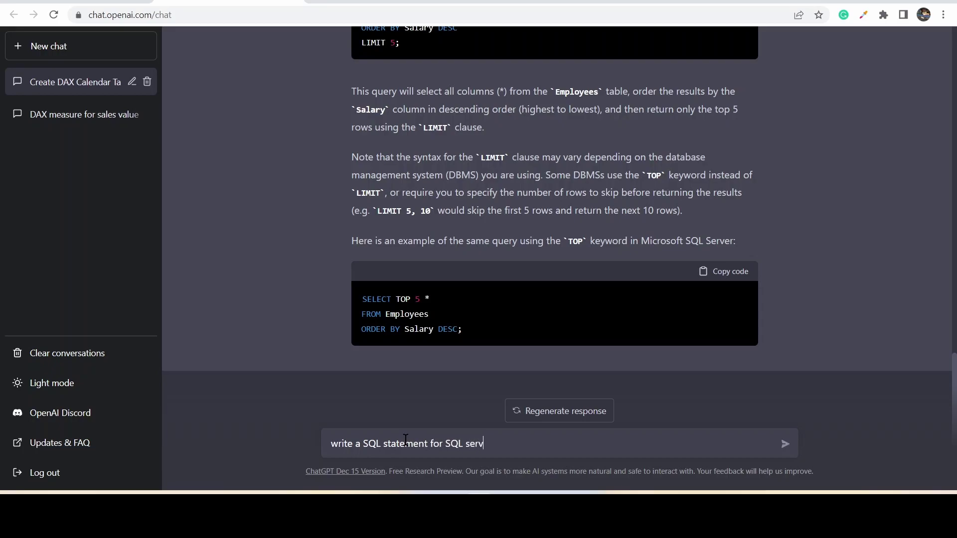
{"action": "type", "text": "er to get bottom slaes"}
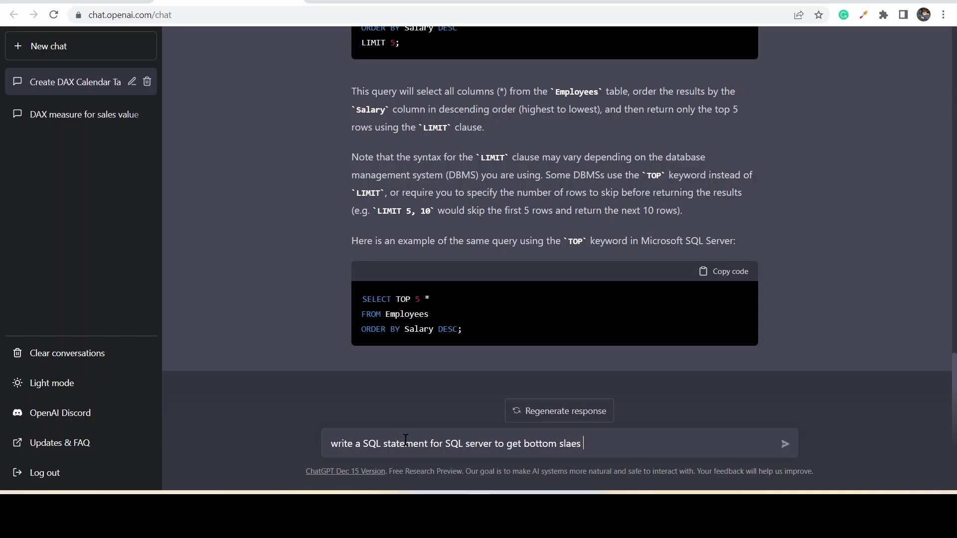
{"action": "key", "text": "BackSpace"}
{"action": "type", "text": "es"}
{"action": "key", "text": "BackSpace"}
{"action": "key", "text": "BackSpace"}
{"action": "key", "text": "BackSpace"}
{"action": "type", "text": "sles"}
{"action": "key", "text": "BackSpace"}
{"action": "key", "text": "BackSpace"}
{"action": "key", "text": "BackSpace"}
{"action": "key", "text": "BackSpace"}
{"action": "key", "text": "BackSpace"}
{"action": "type", "text": "ales representatives"}
{"action": "key", "text": "Return"}
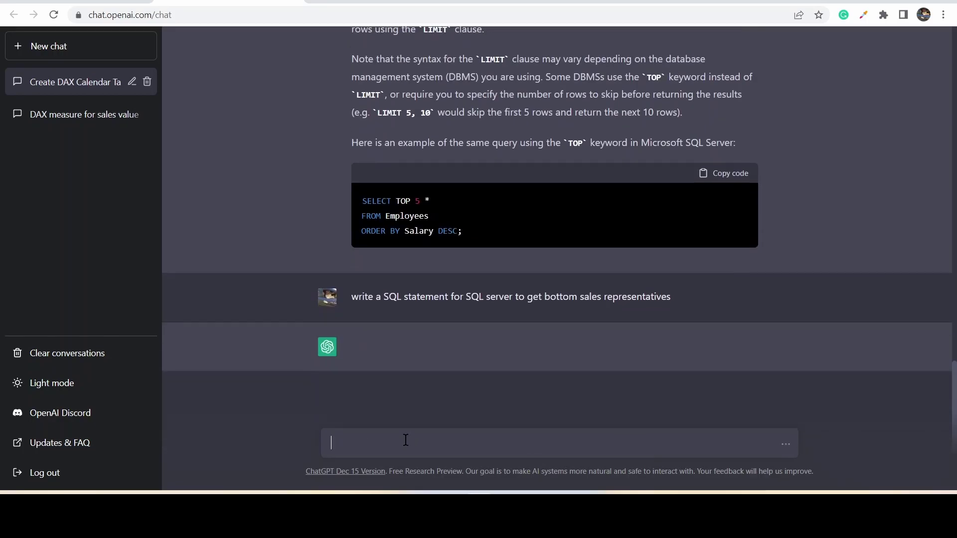